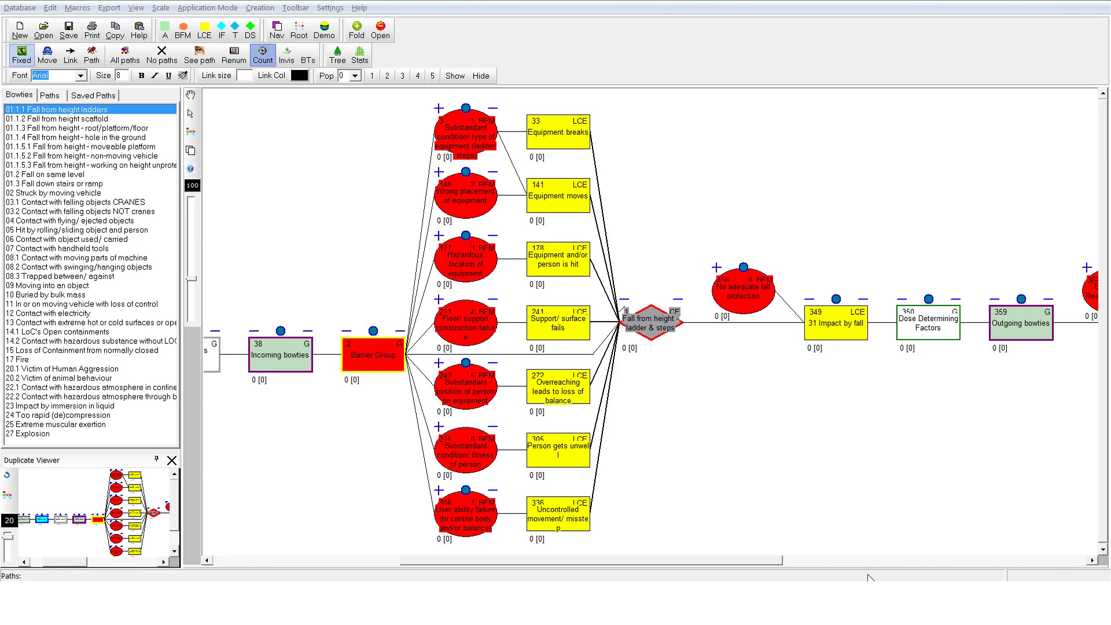
Re-lay out the ladders bowtie, return to the hazard node and fold away its consequence side
left_click(627, 299)
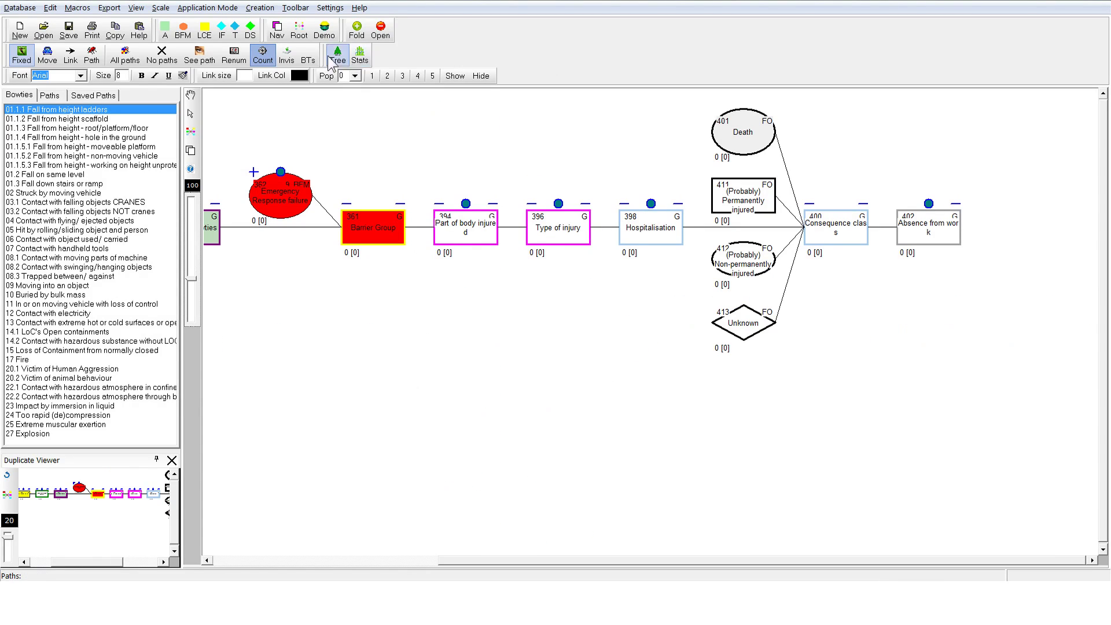
left_click(299, 29)
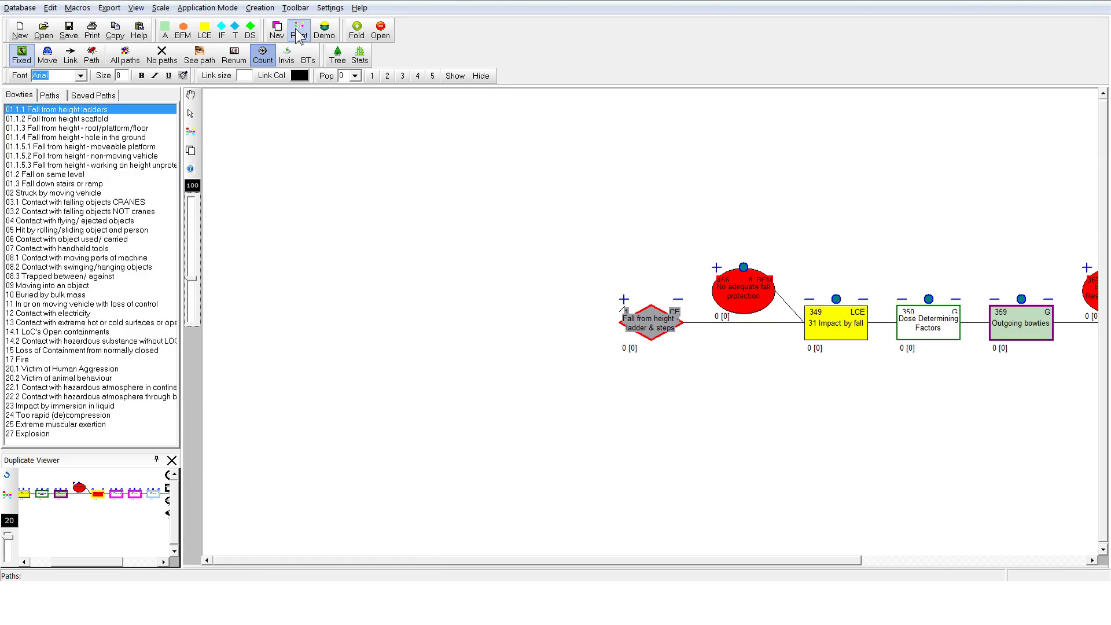
left_click(676, 298)
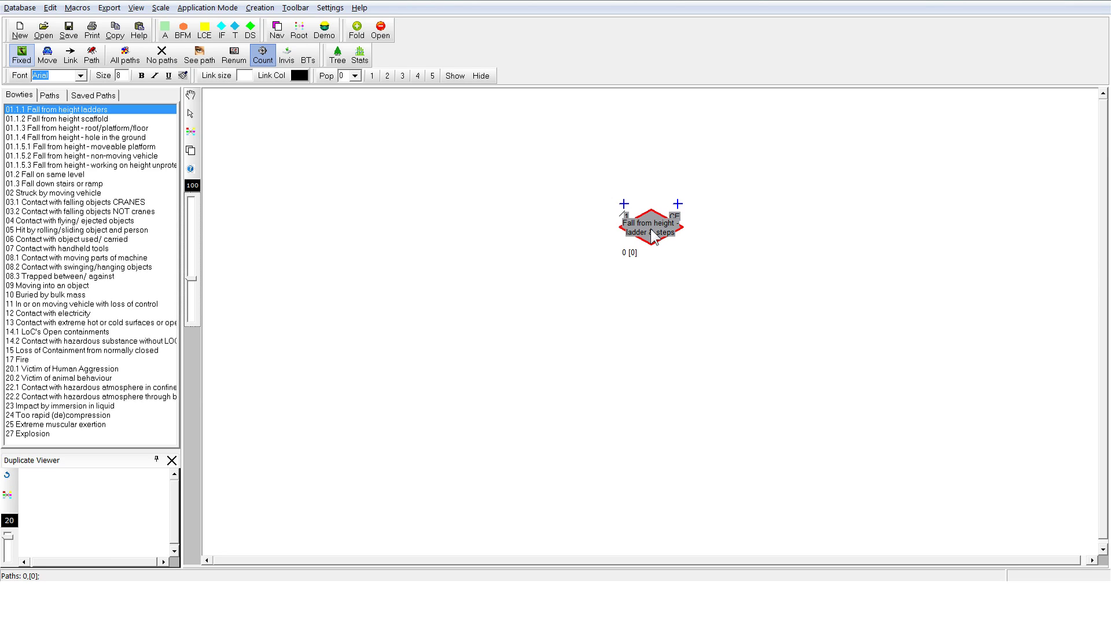
mouse_move(653, 235)
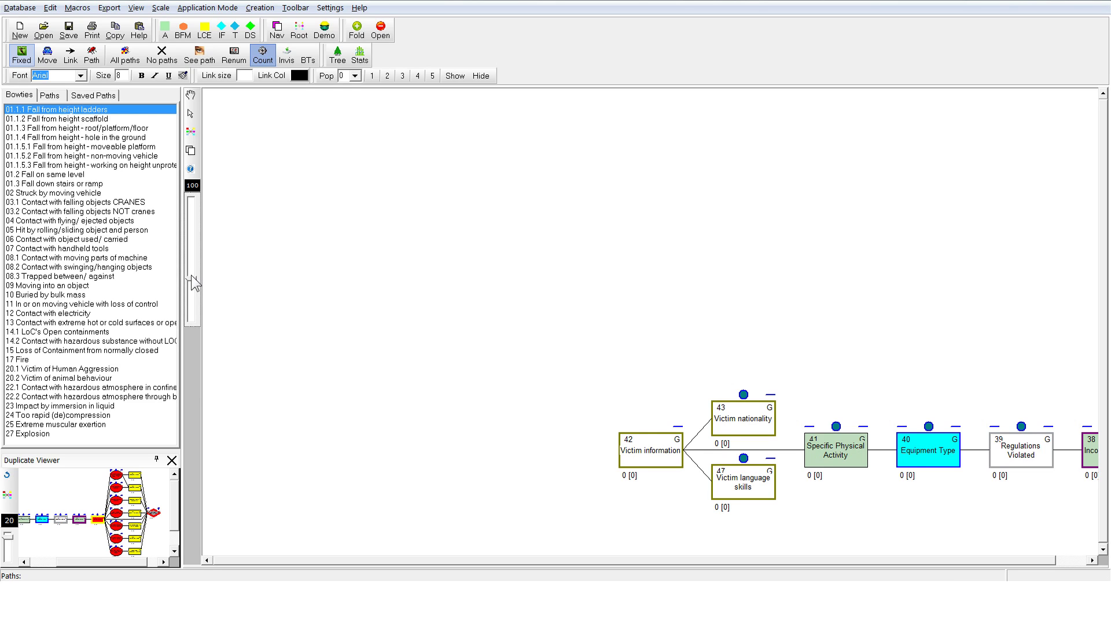
Zoom out and jump to the root box to see Victim information through the hazard
left_click_drag(191, 275, 190, 204)
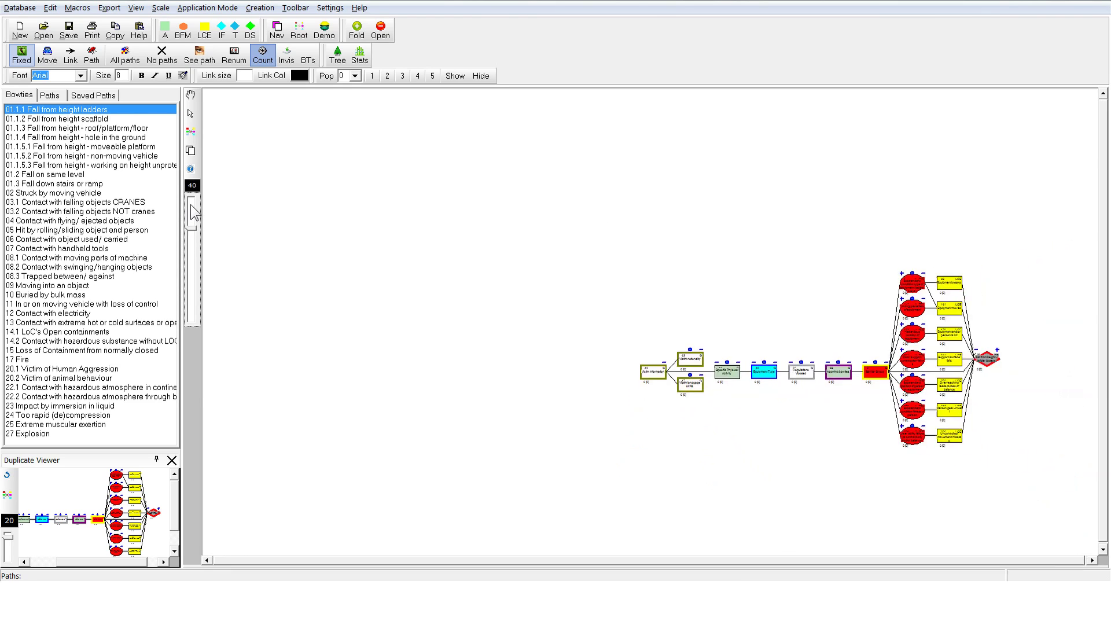
left_click(300, 29)
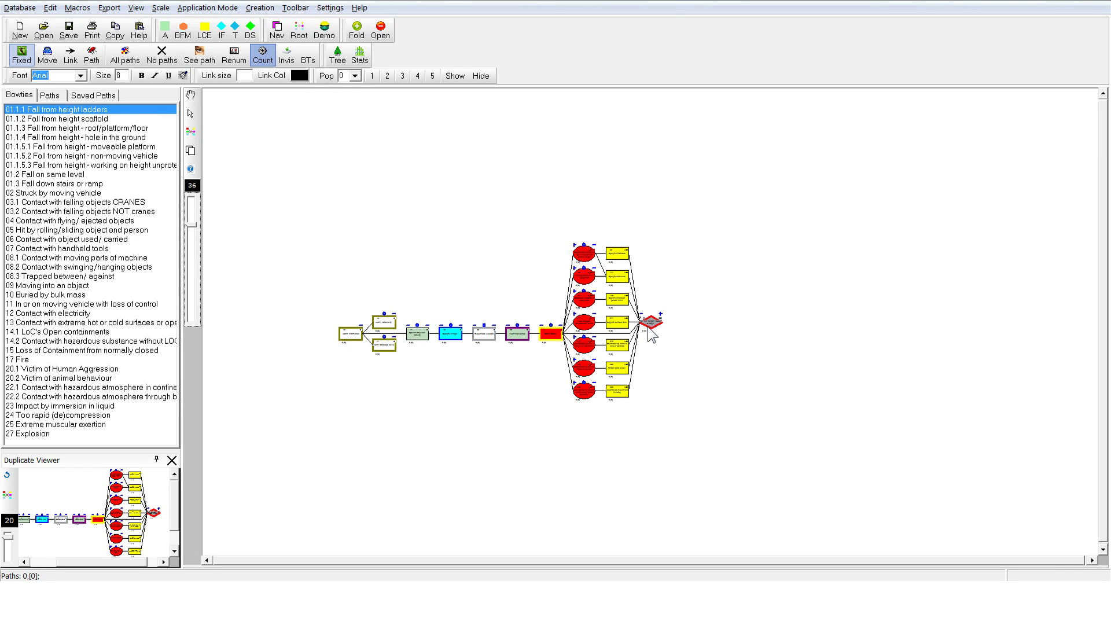
mouse_move(648, 329)
Expand the red Fall from height diamond to show its four outcomes
left_click(662, 322)
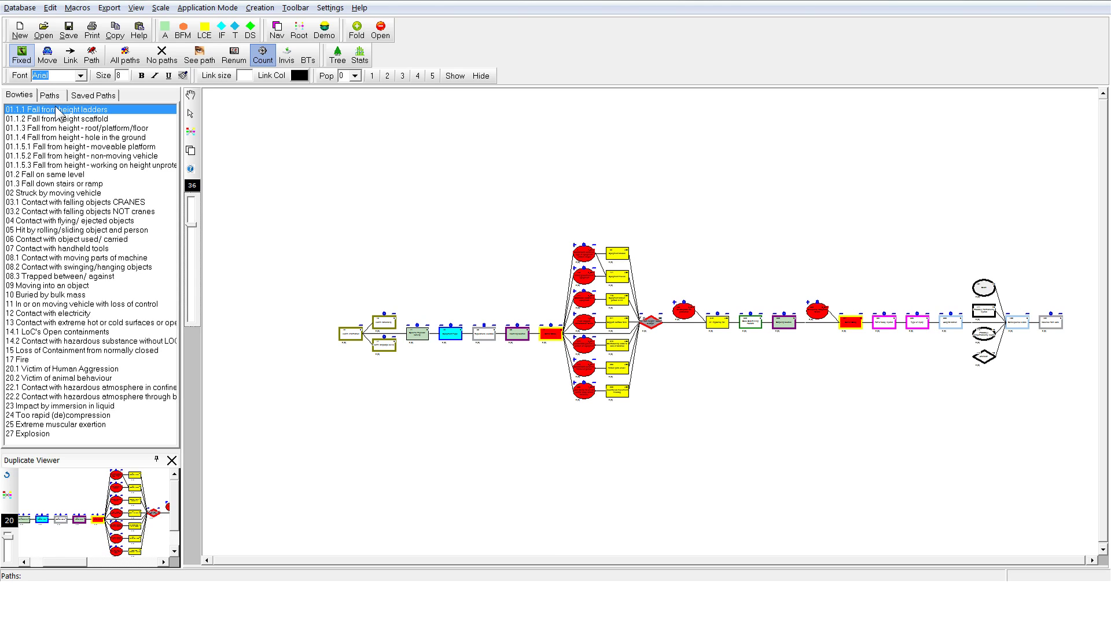
Collapse the hazard's consequences, zoom in on Victim information and unfold Victim nationality
left_click(661, 315)
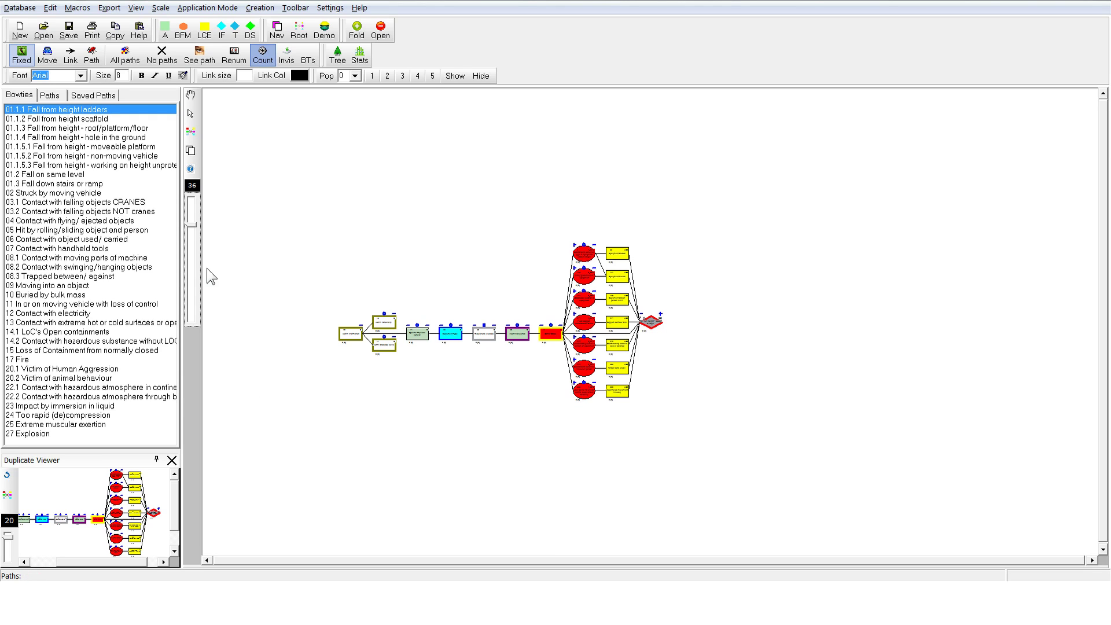
left_click_drag(198, 214, 192, 316)
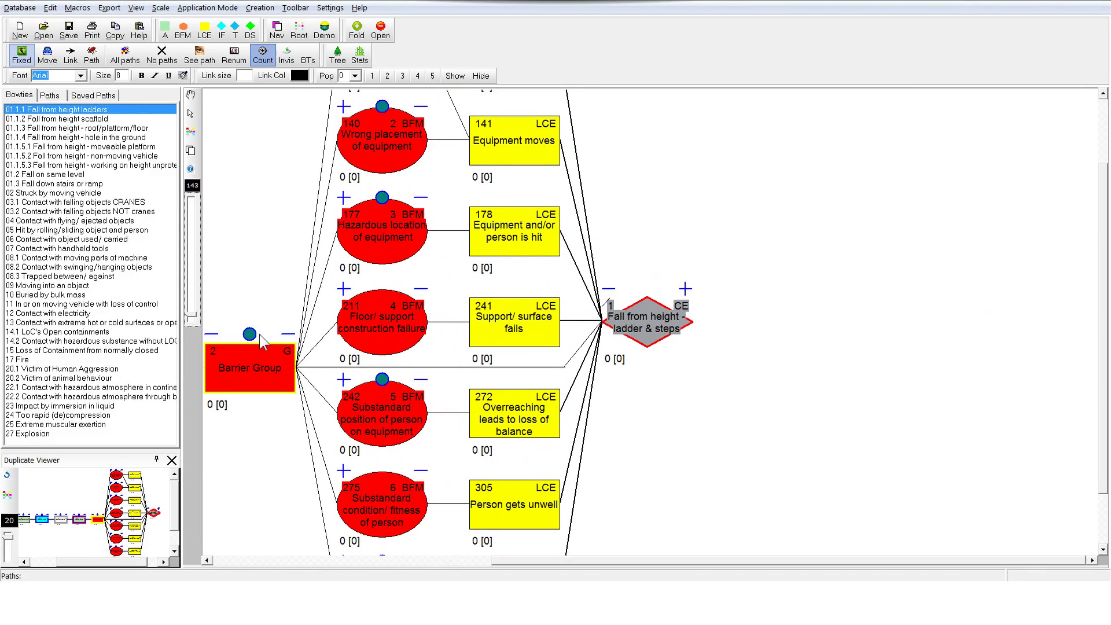
left_click_drag(530, 559, 242, 547)
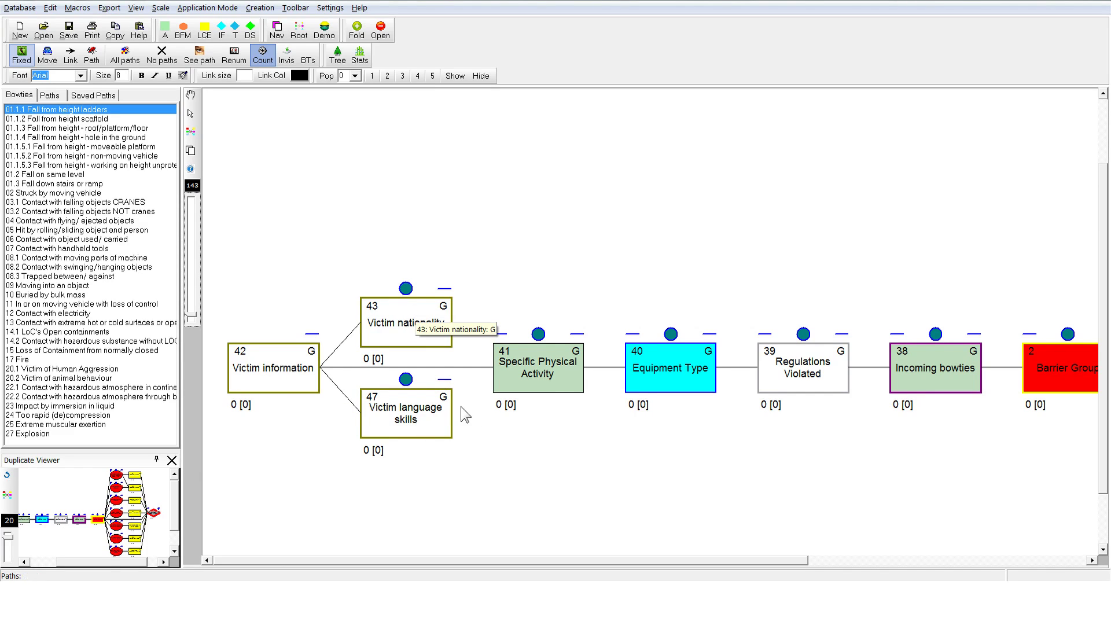
left_click(406, 288)
Unfold Victim language skills, then zoom out to fit the expanded options
left_click(406, 470)
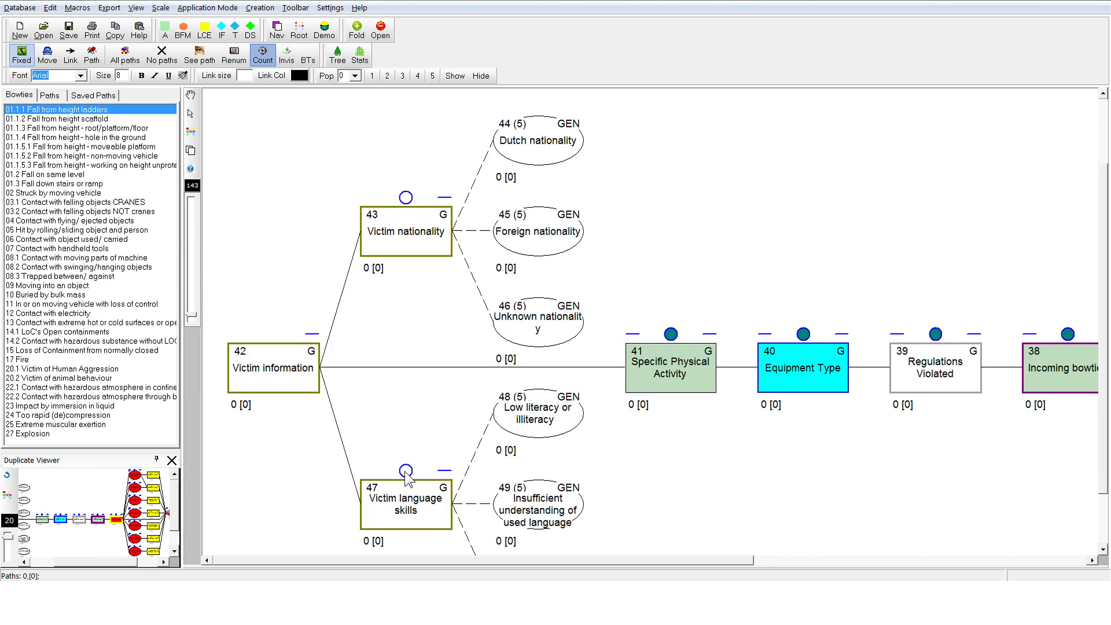
left_click_drag(1103, 354, 1100, 392)
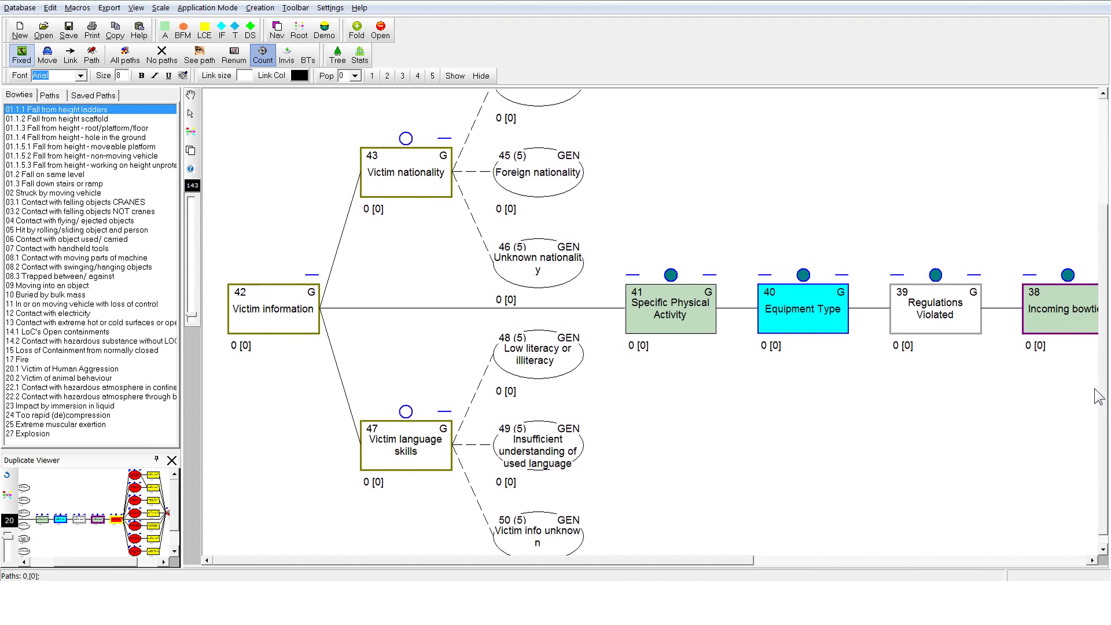
left_click_drag(192, 321, 191, 300)
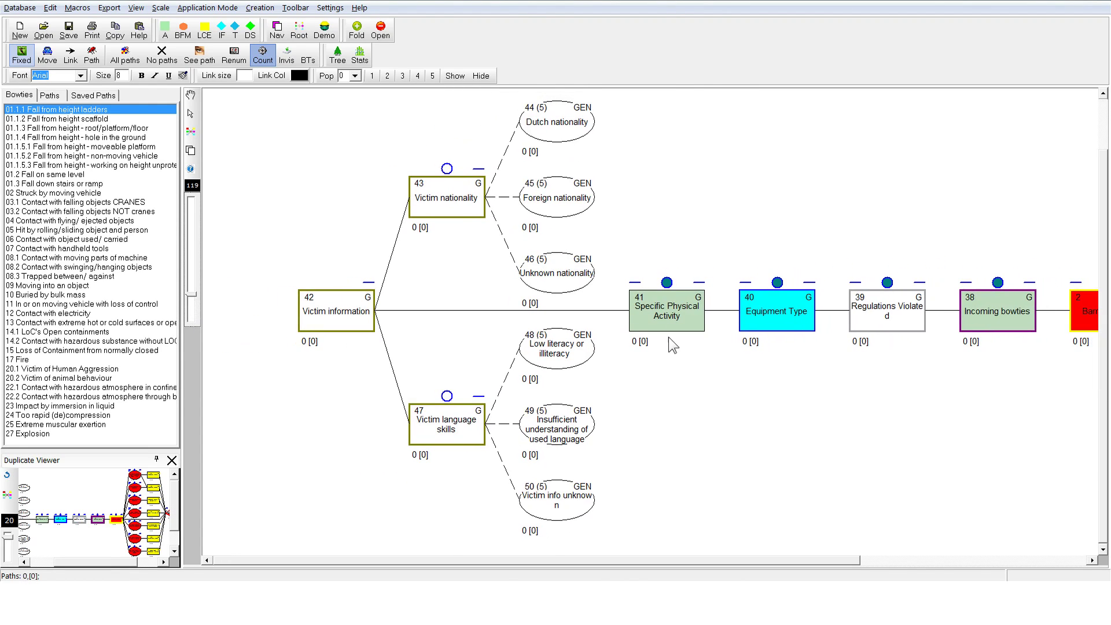
mouse_move(676, 324)
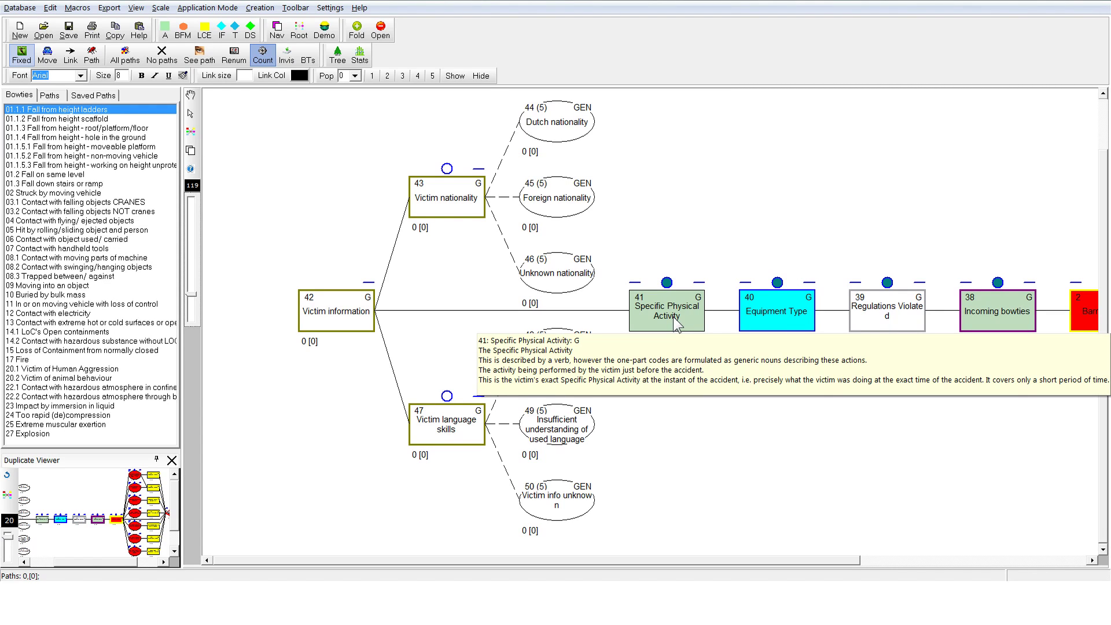
Expand Specific Physical Activity and review the Working with hand-held tools sub-activities, then fold them
left_click(667, 284)
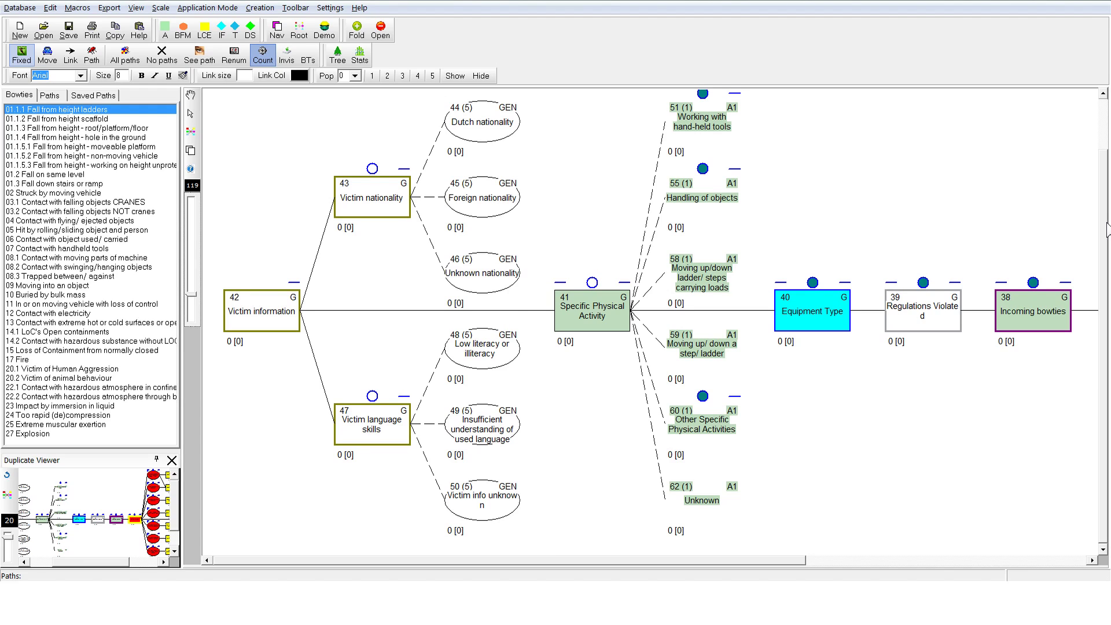
scroll(1106, 228, "up", 2)
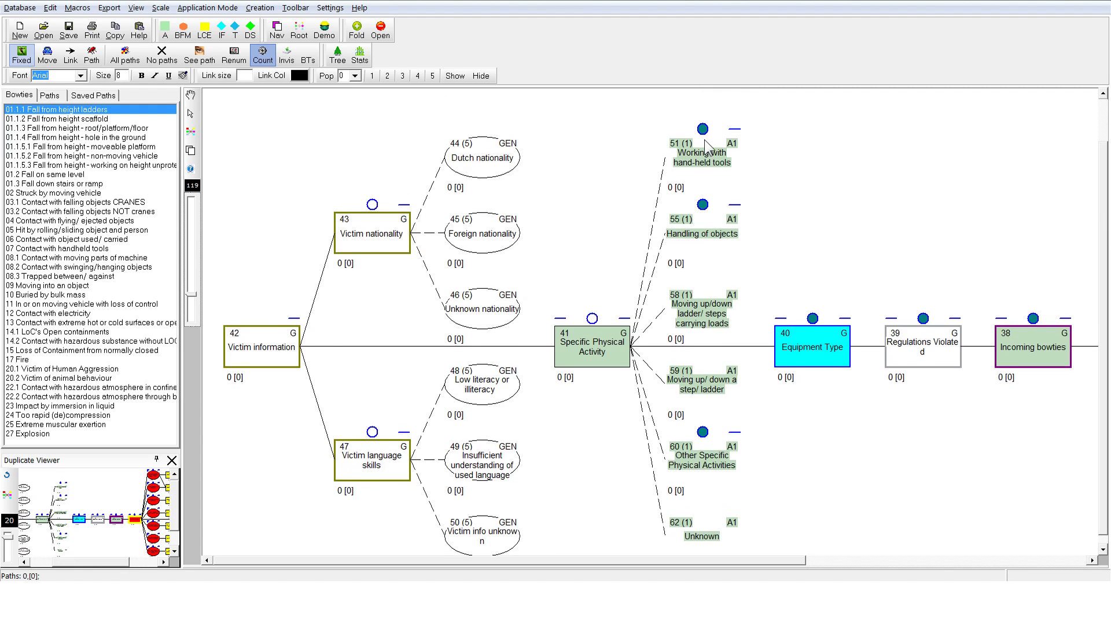
left_click(704, 128)
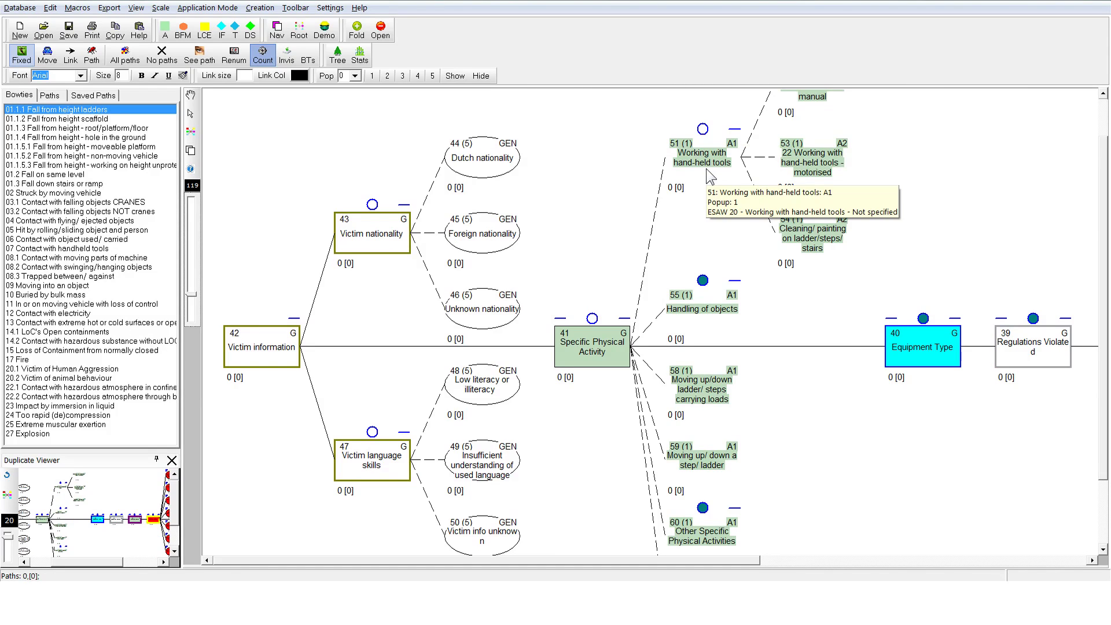
left_click_drag(1102, 224, 1101, 180)
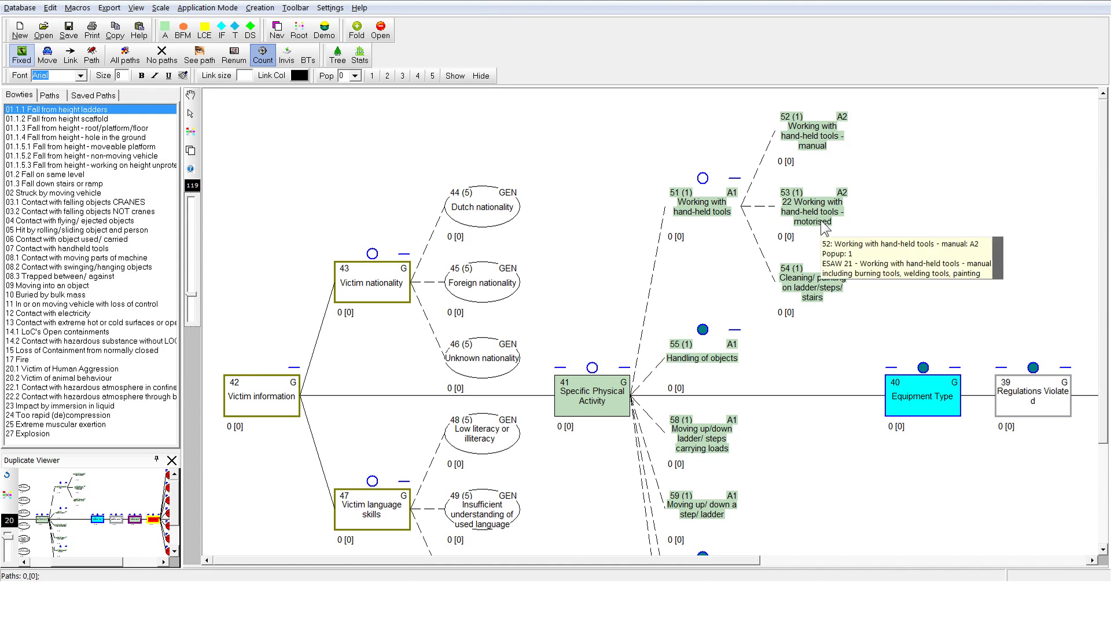
mouse_move(824, 227)
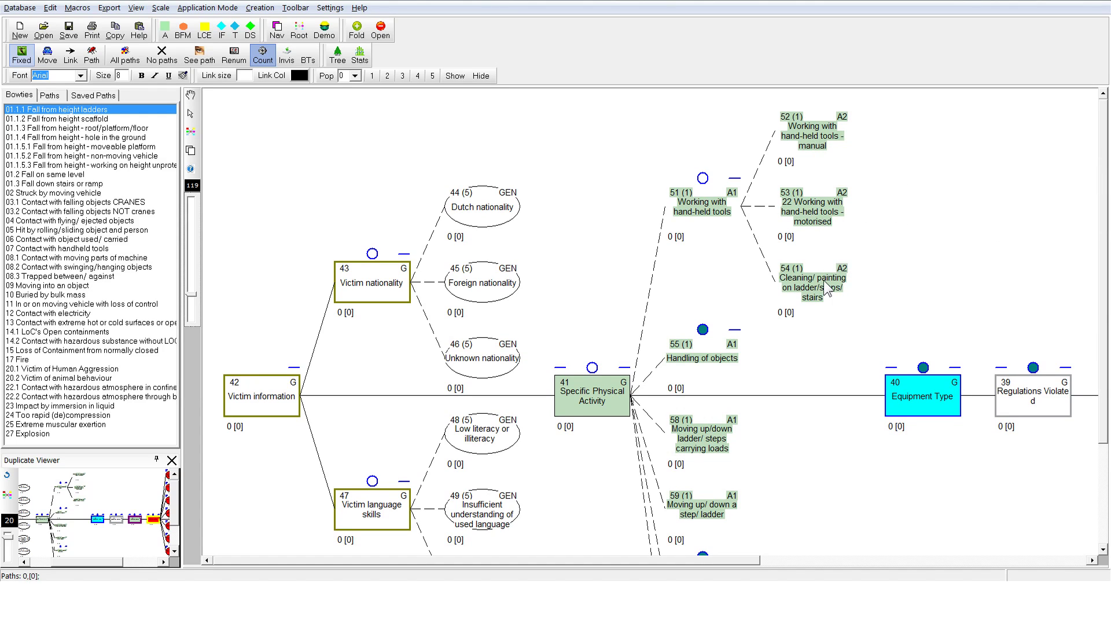
mouse_move(825, 281)
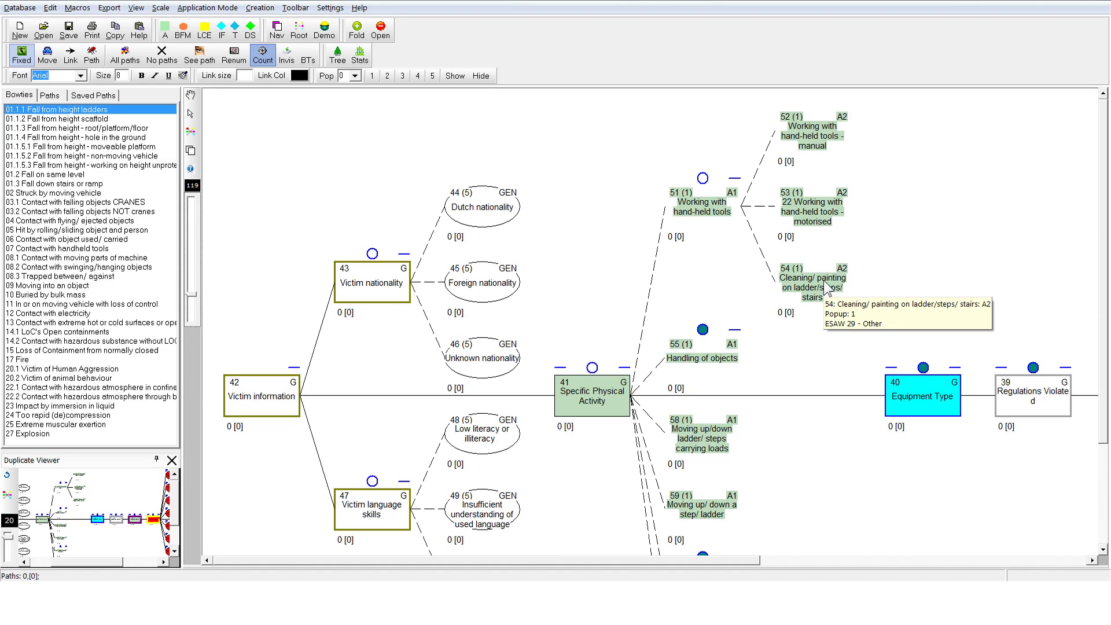
left_click(702, 179)
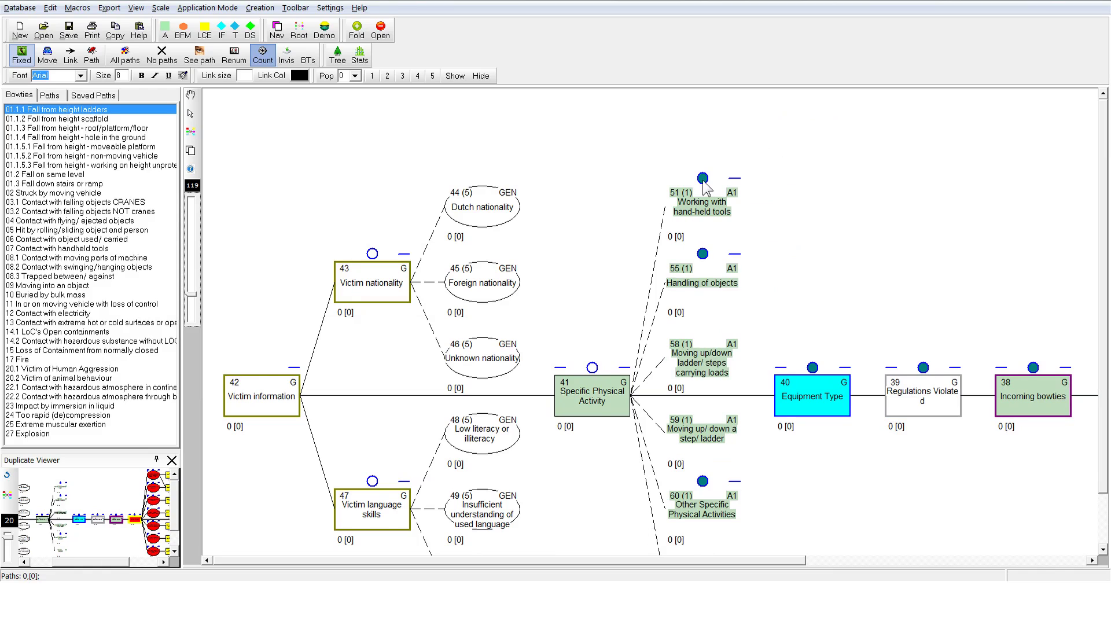
Fold away the activity, nationality and language-skill options and unfold Equipment Type
left_click(592, 367)
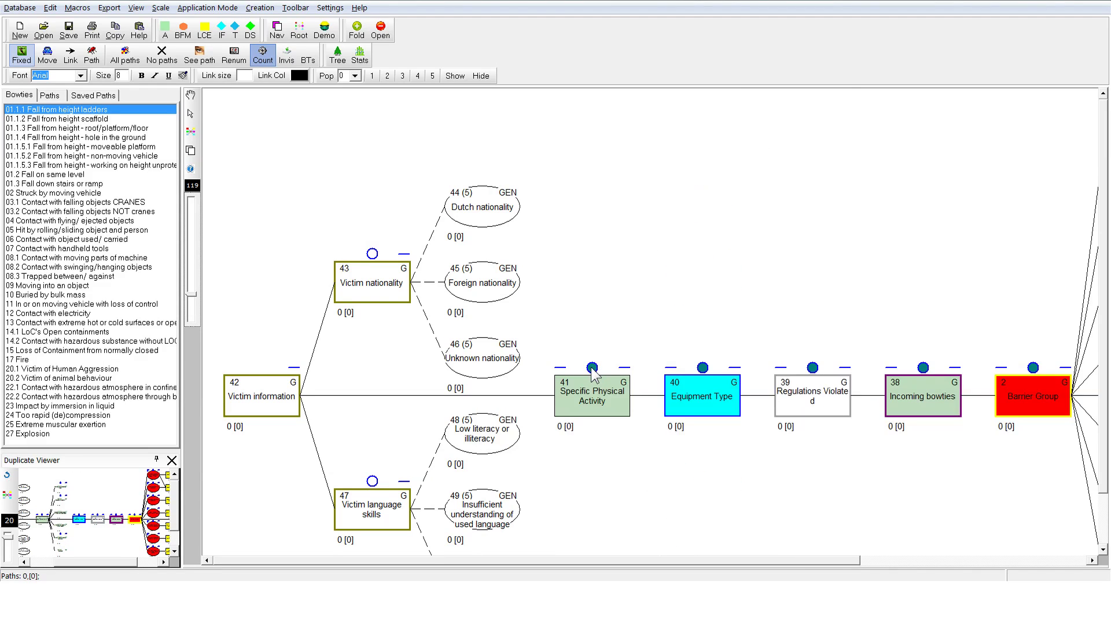
left_click(372, 253)
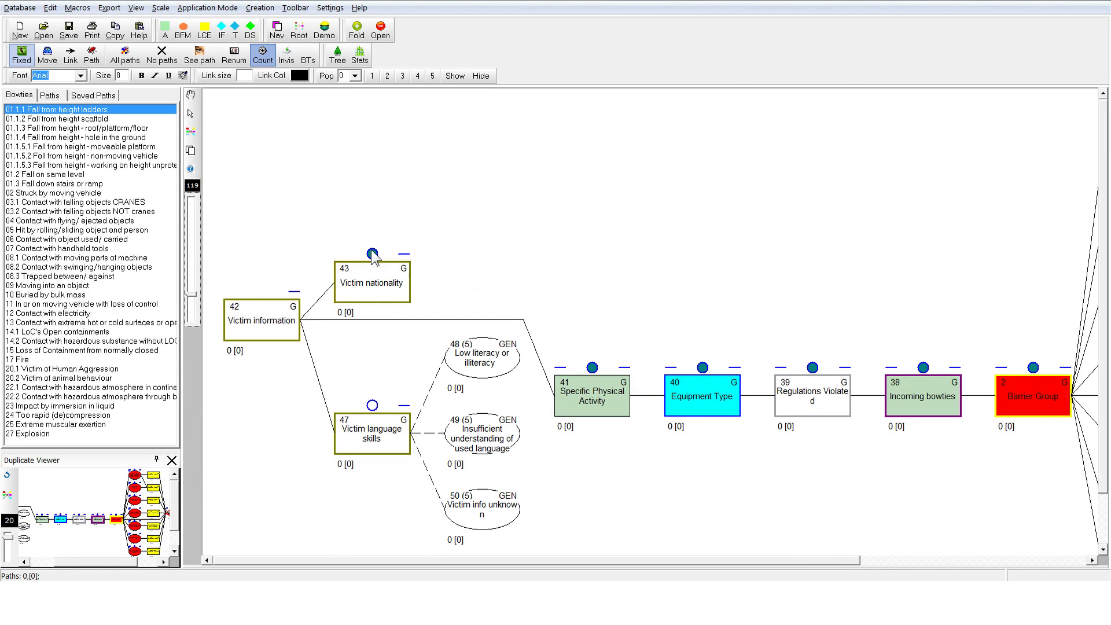
left_click(372, 405)
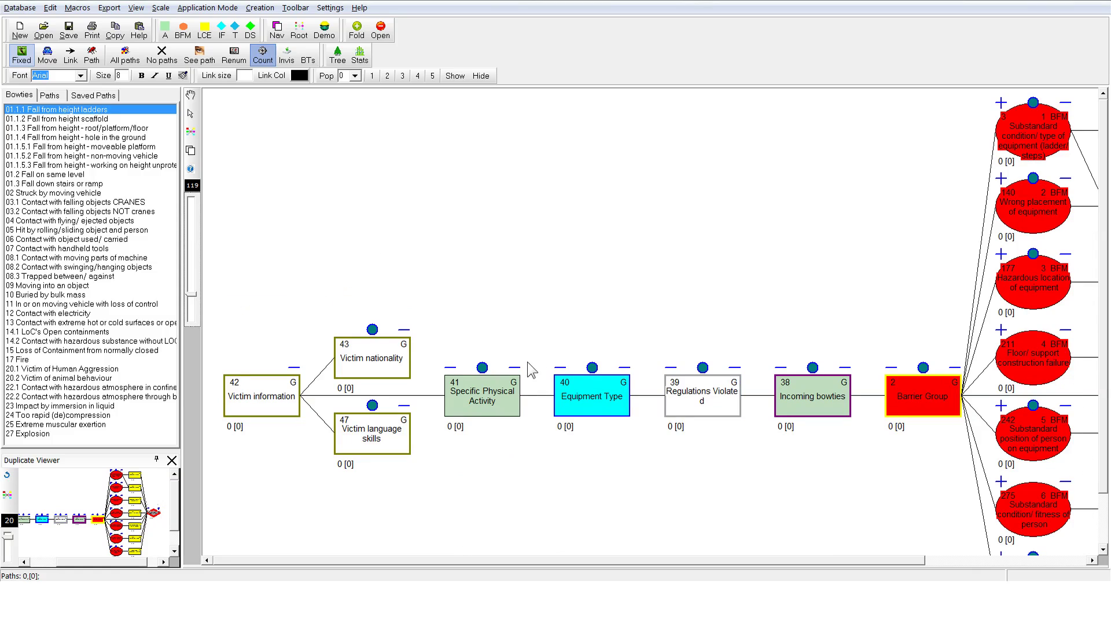
left_click(595, 368)
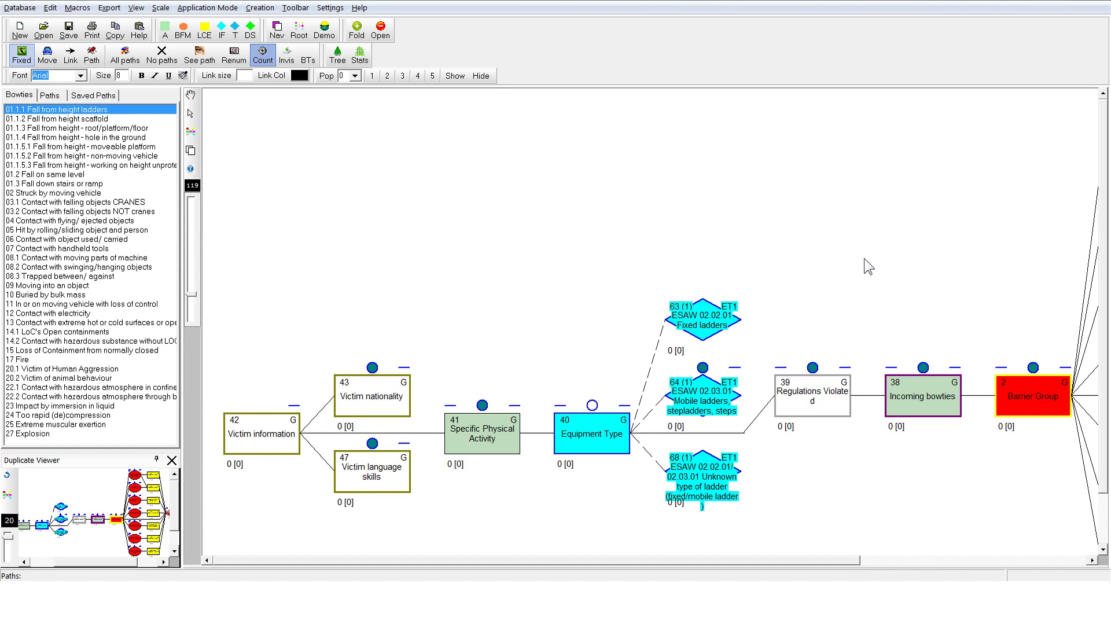
Review the Mobile ladders/stepladders/steps subtypes, then collapse them and the Equipment Type branch
left_click(702, 368)
left_click_drag(1105, 259, 1102, 318)
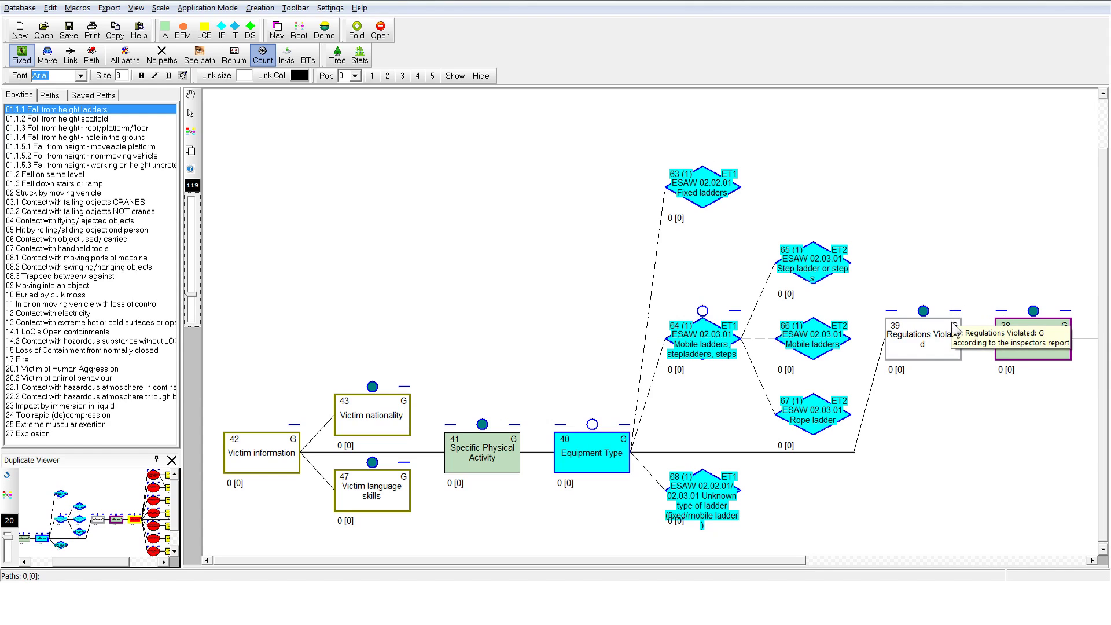
left_click(702, 313)
left_click(592, 348)
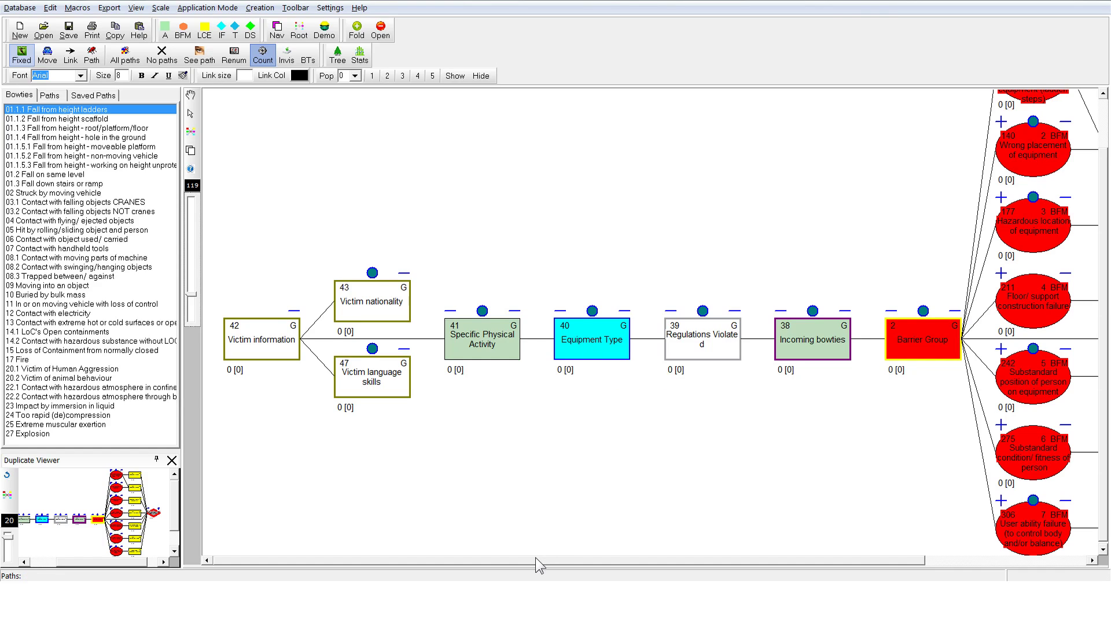
left_click_drag(535, 557, 755, 543)
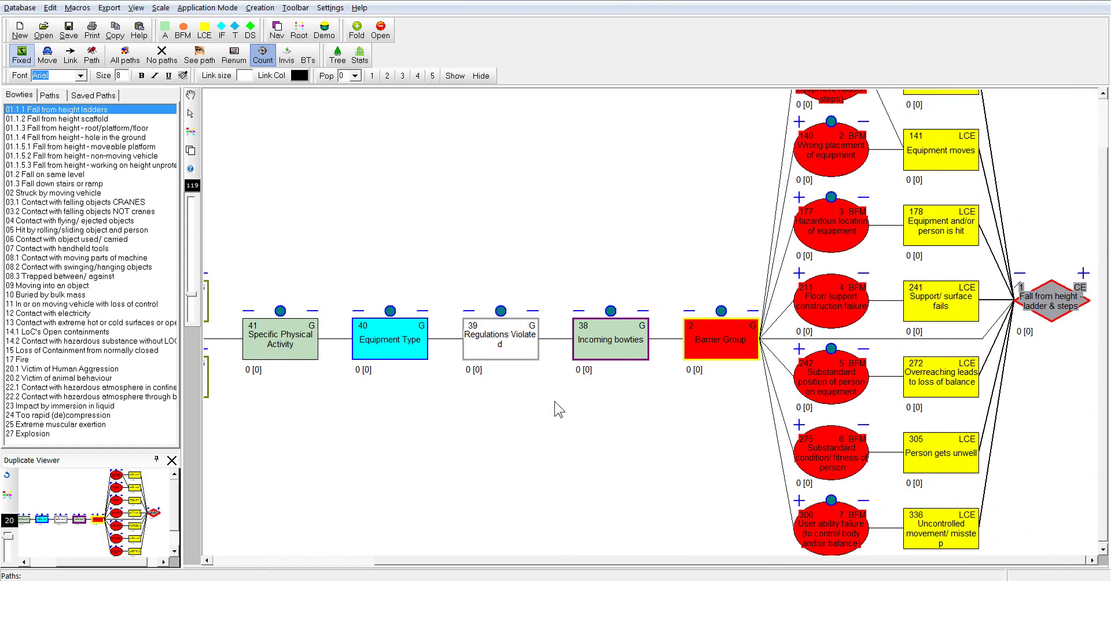
Expand Regulations Violated and Incoming bowties to list violation options and linked bowties like Contact with electricity
left_click(501, 311)
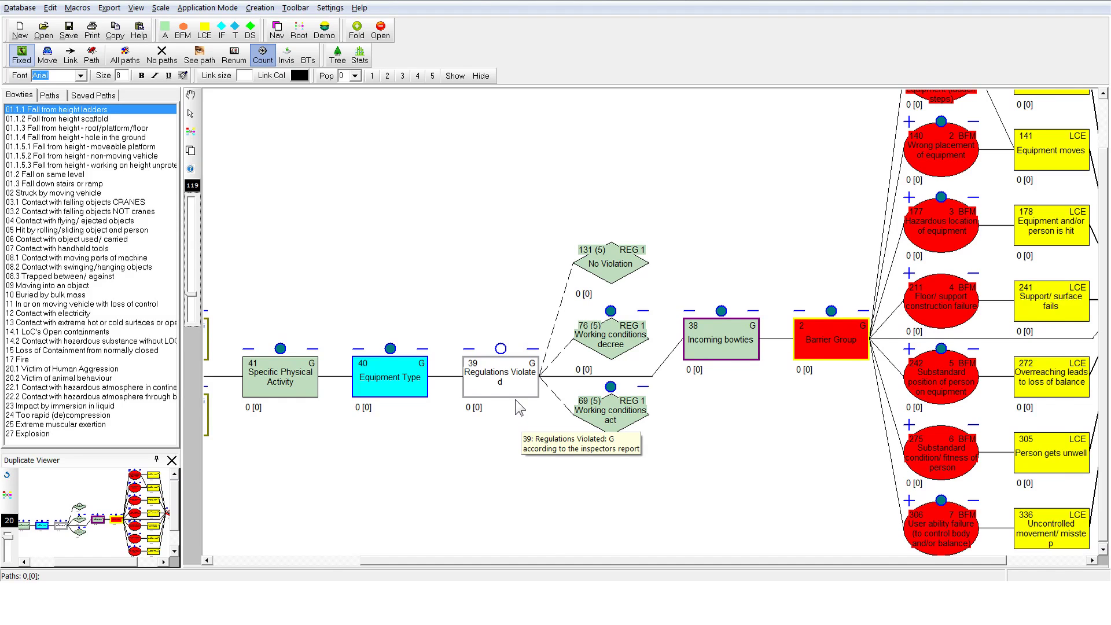
left_click(721, 310)
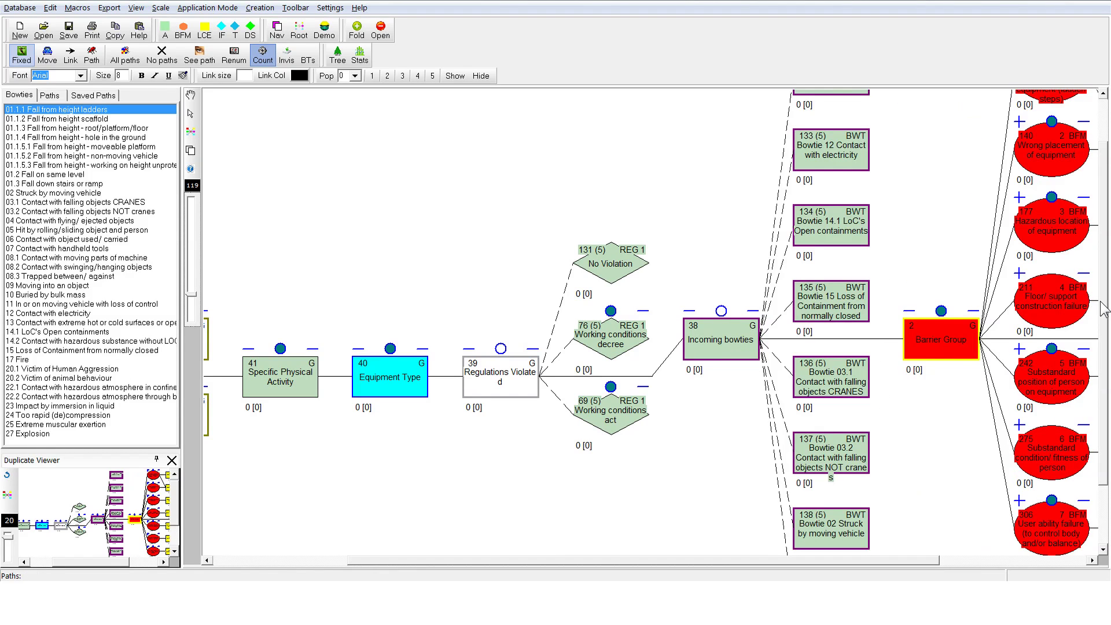
Collapse the Incoming bowties and Regulations Violated nodes, then zoom out toward the whole bowtie
scroll(1099, 304, "up", 1)
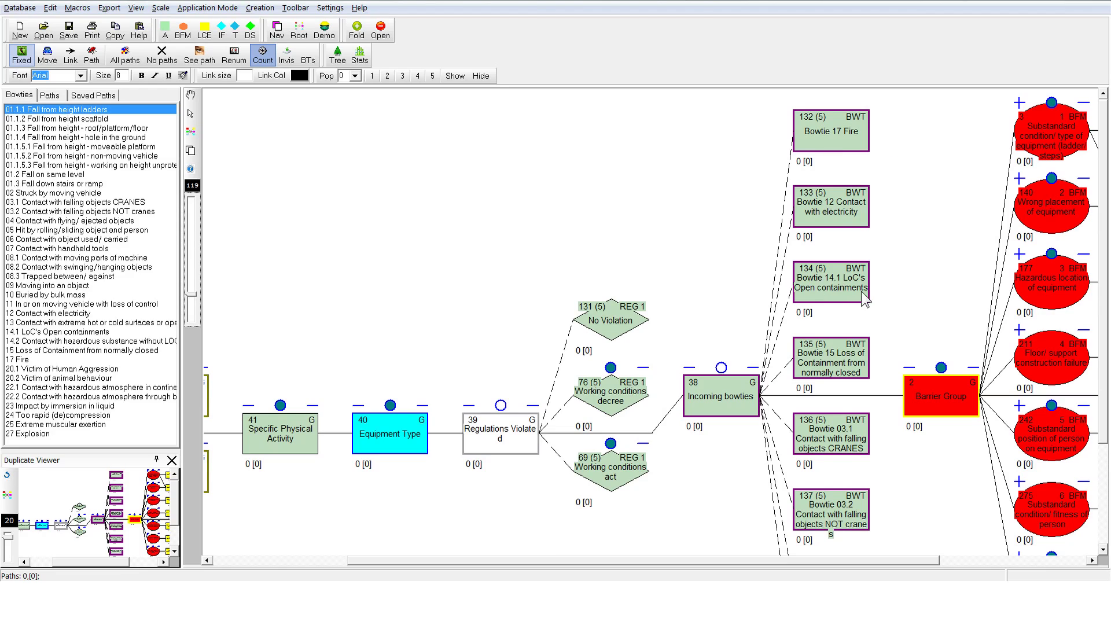
left_click(721, 368)
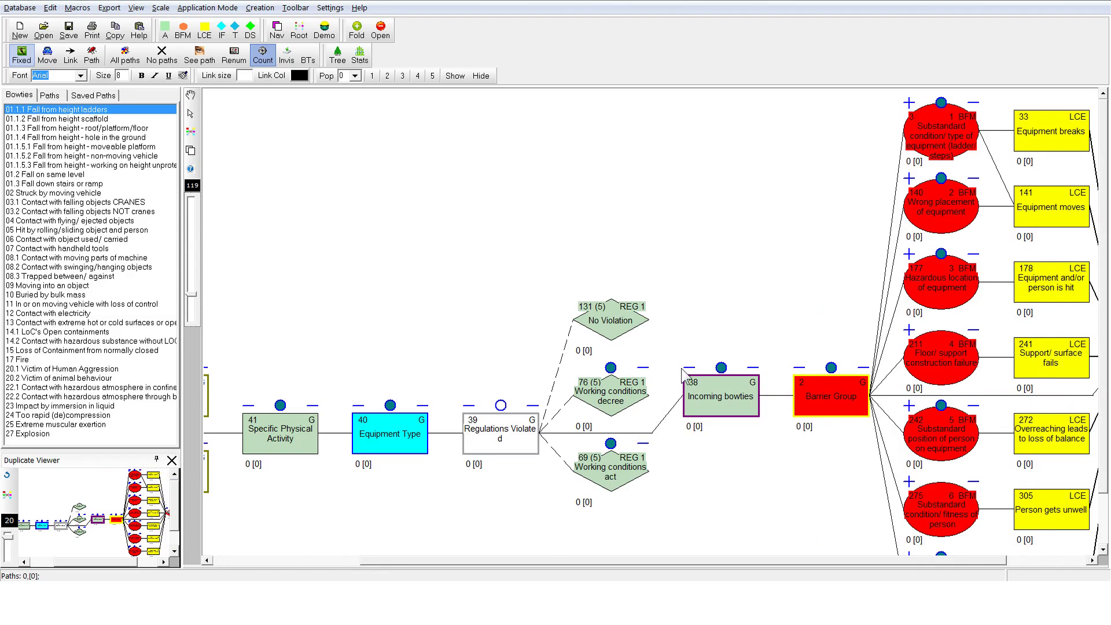
left_click(501, 405)
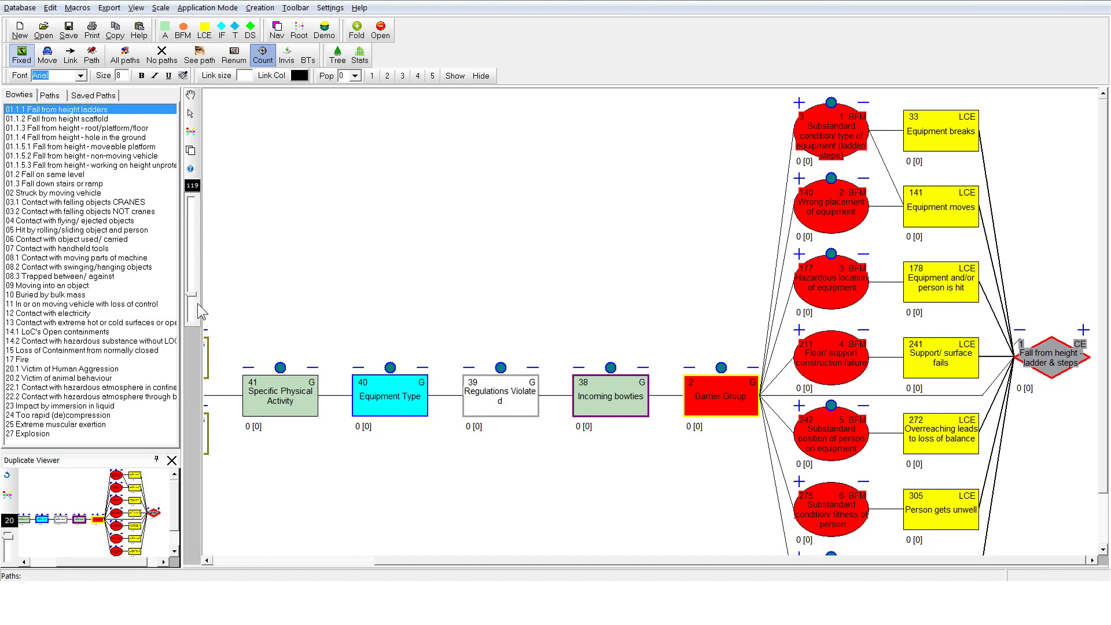
left_click_drag(192, 293, 192, 261)
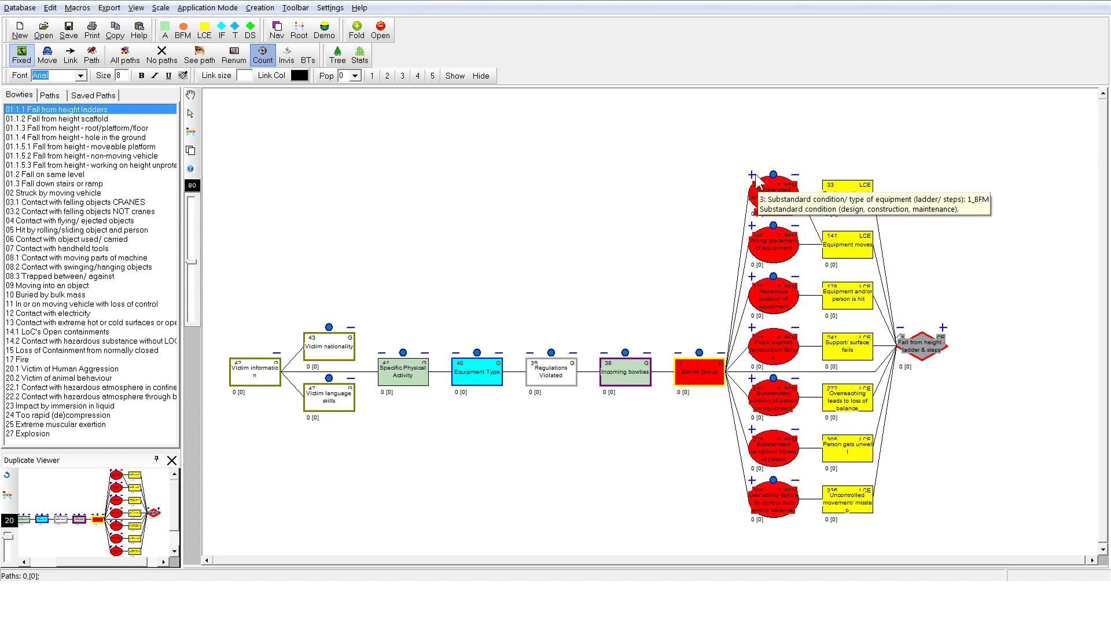
Expand the substandard ladder-condition failure mode into Management Deliveries Group, Tasks Group and equipment condition
left_click(752, 175)
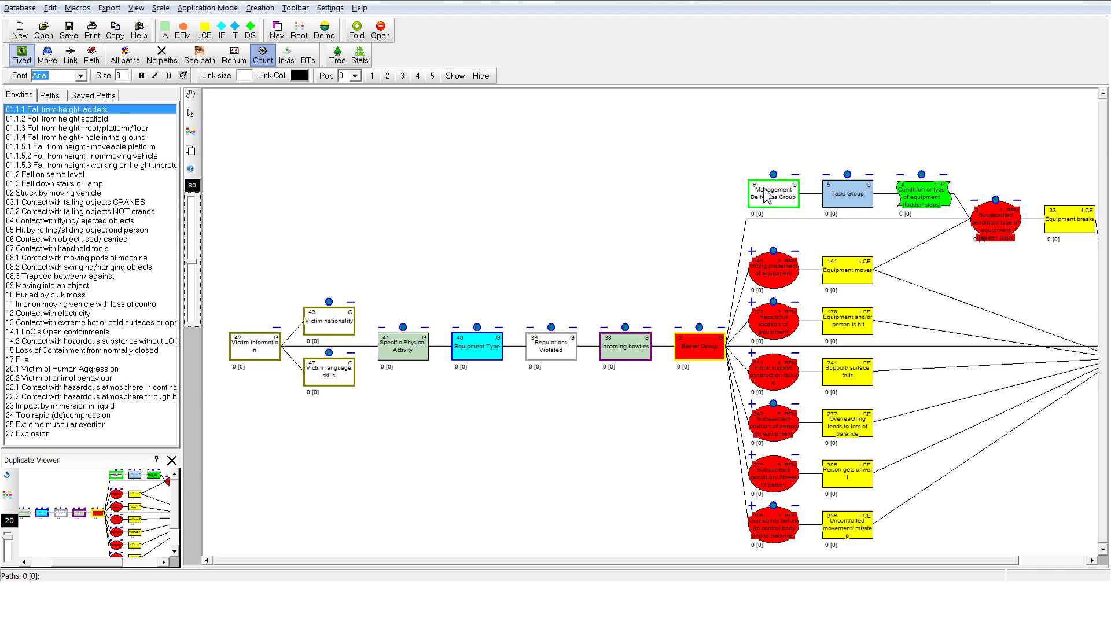
mouse_move(932, 212)
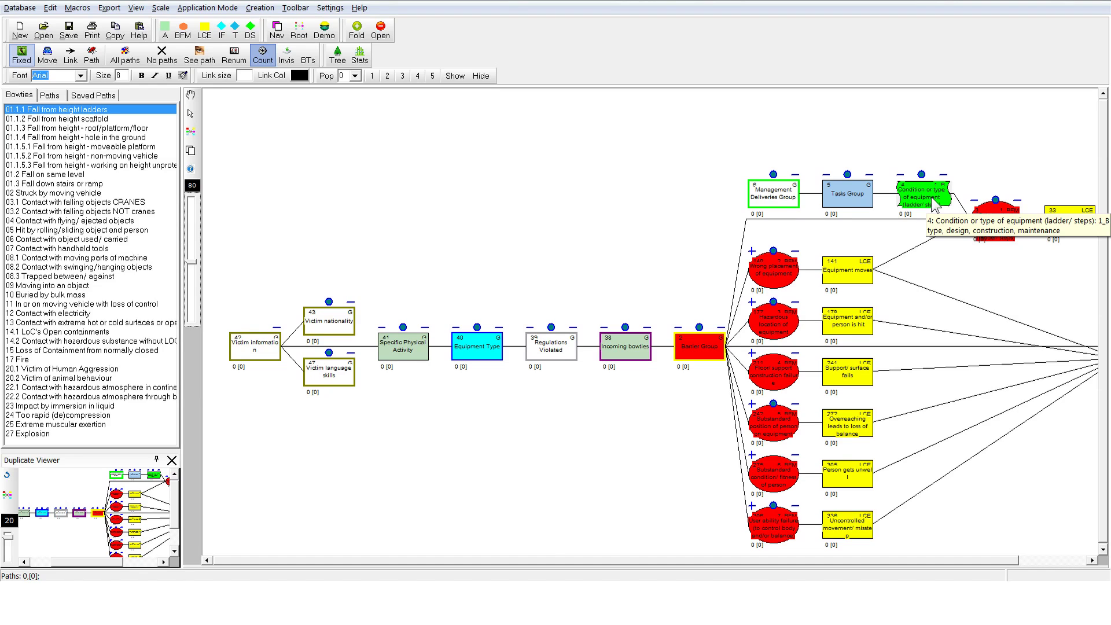
mouse_move(838, 203)
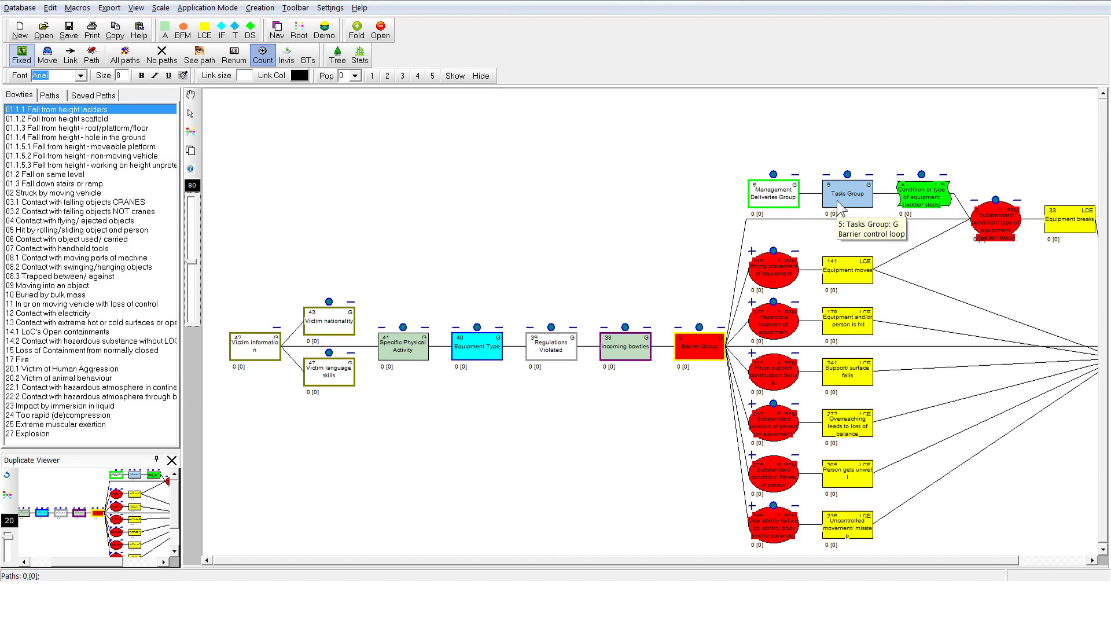
mouse_move(778, 205)
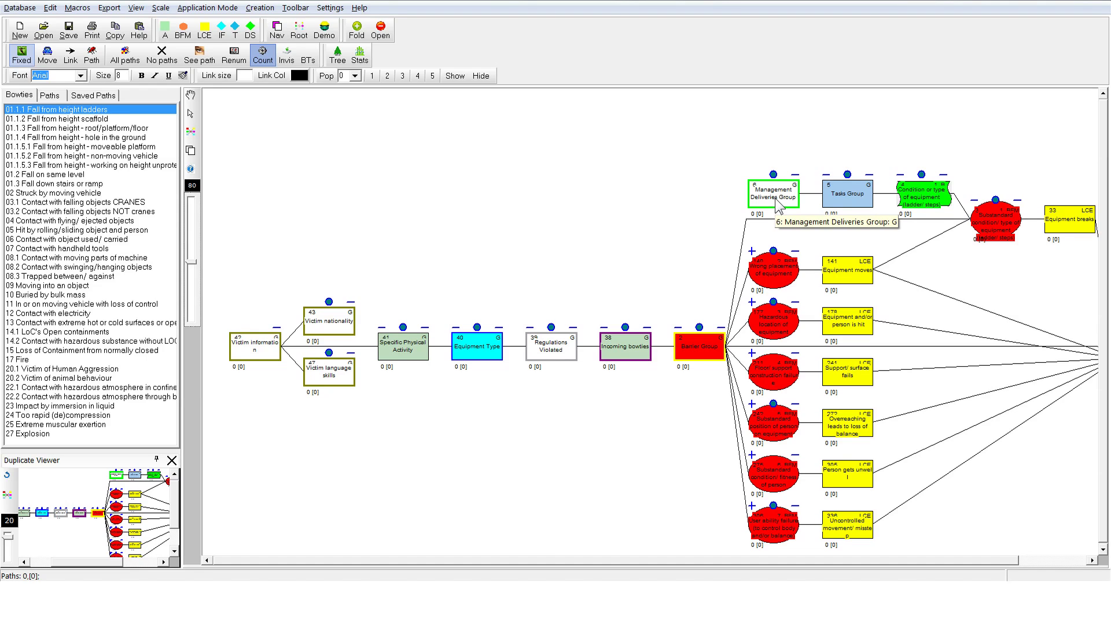
left_click(751, 250)
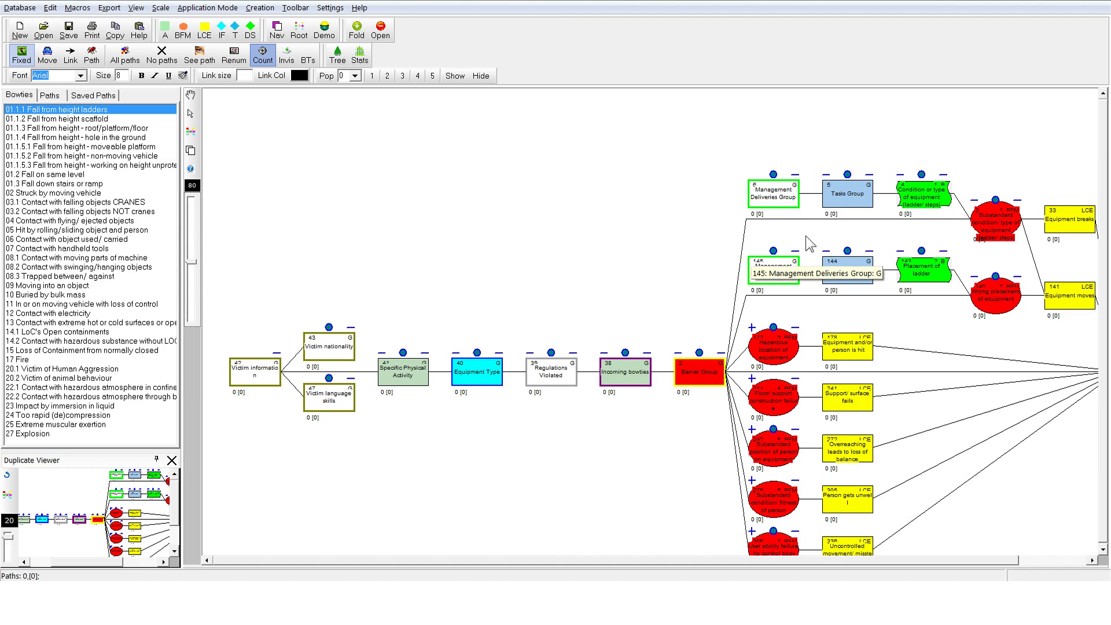
left_click(975, 276)
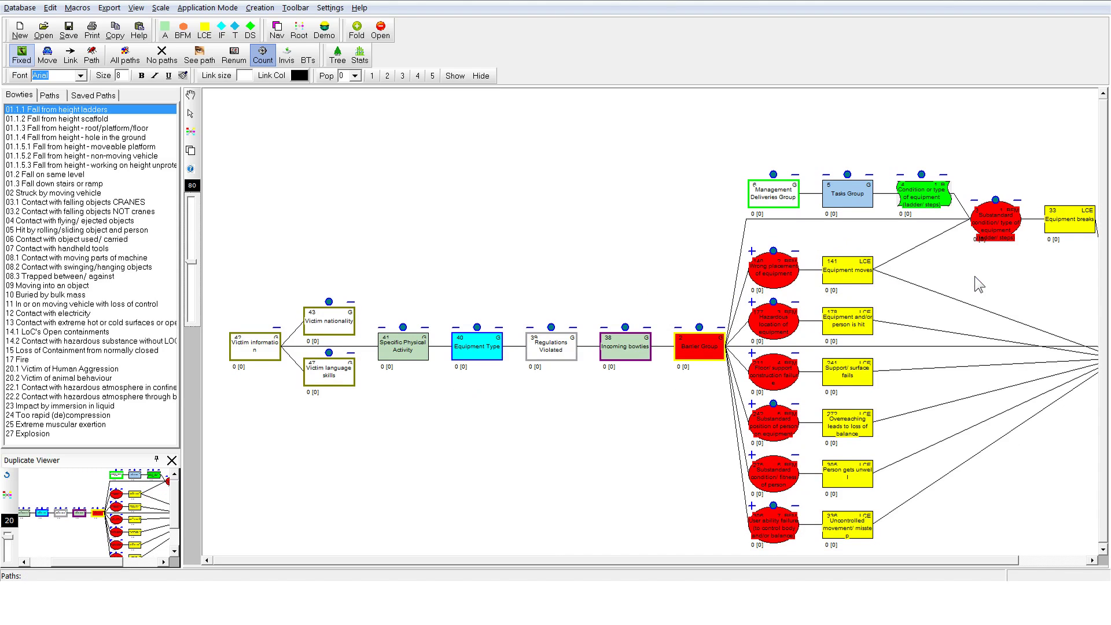
left_click(975, 200)
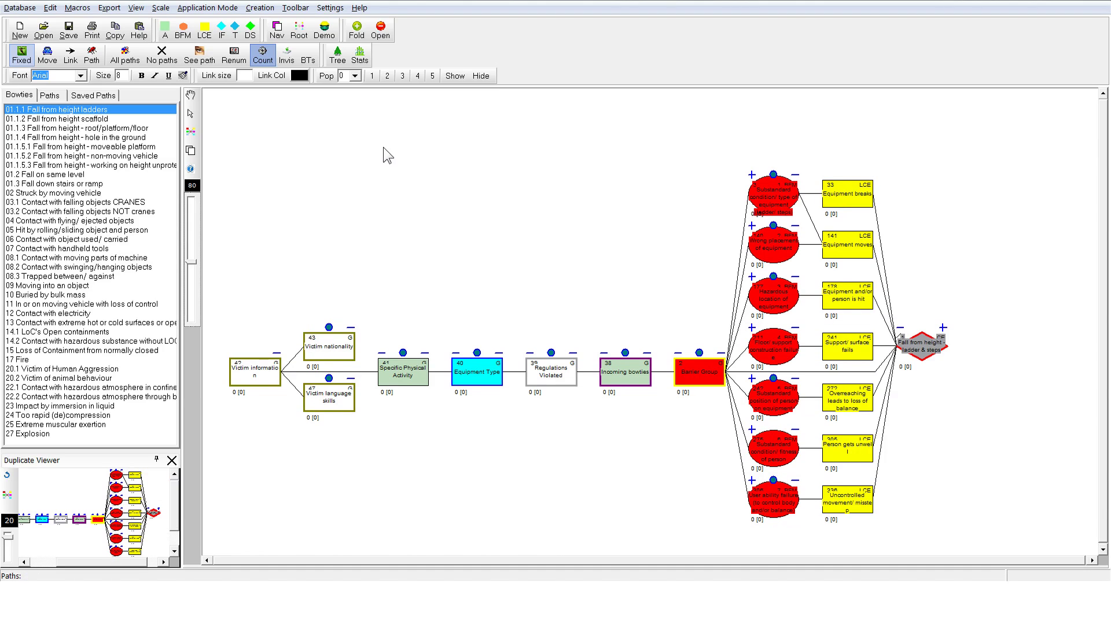
left_click(78, 174)
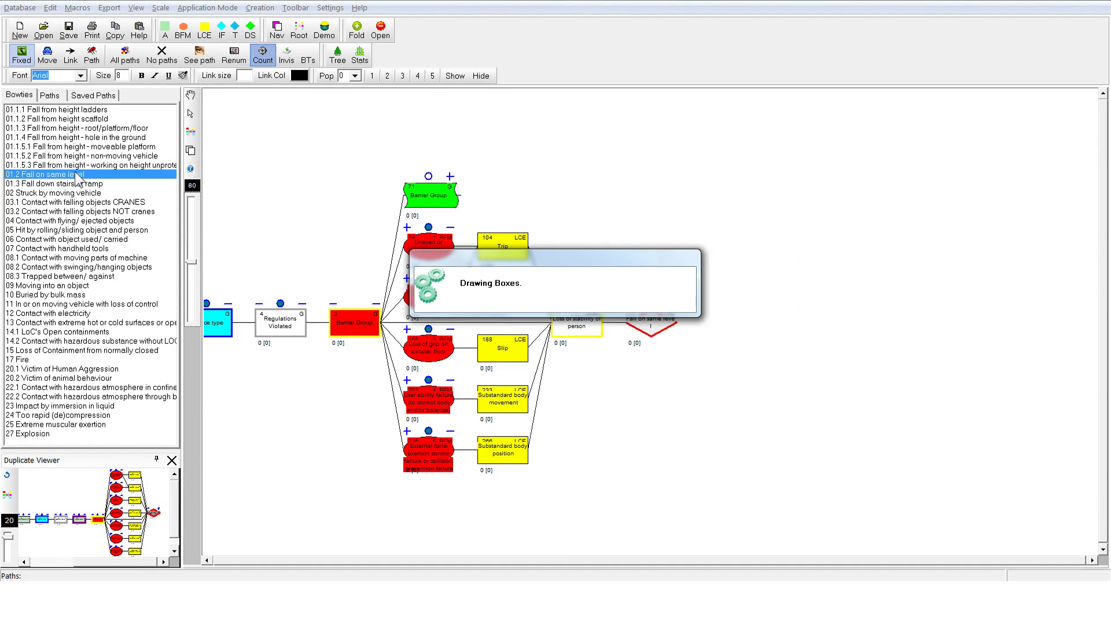